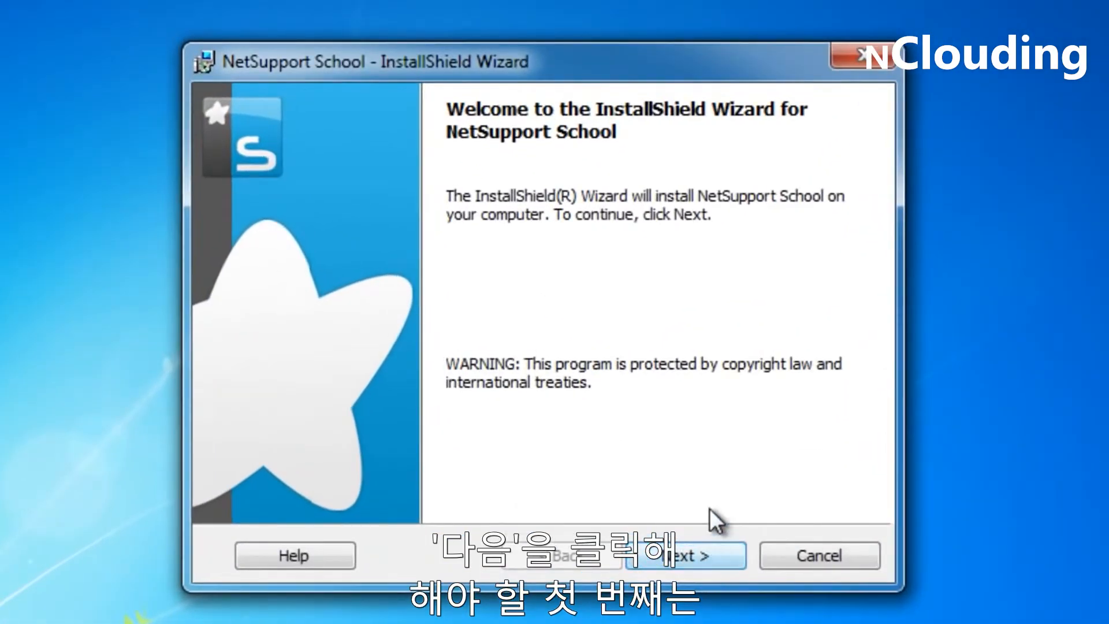
# - Accept the NetSupport School license agreement and continue the installation with the 30 day evaluation license
pyautogui.click(699, 556)
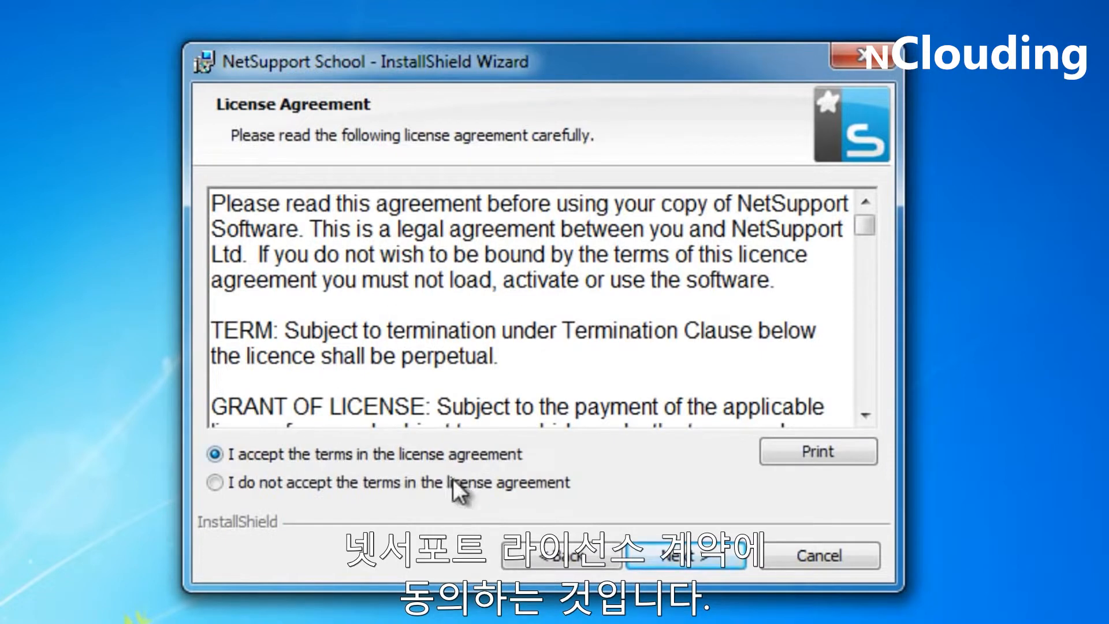
pyautogui.click(692, 563)
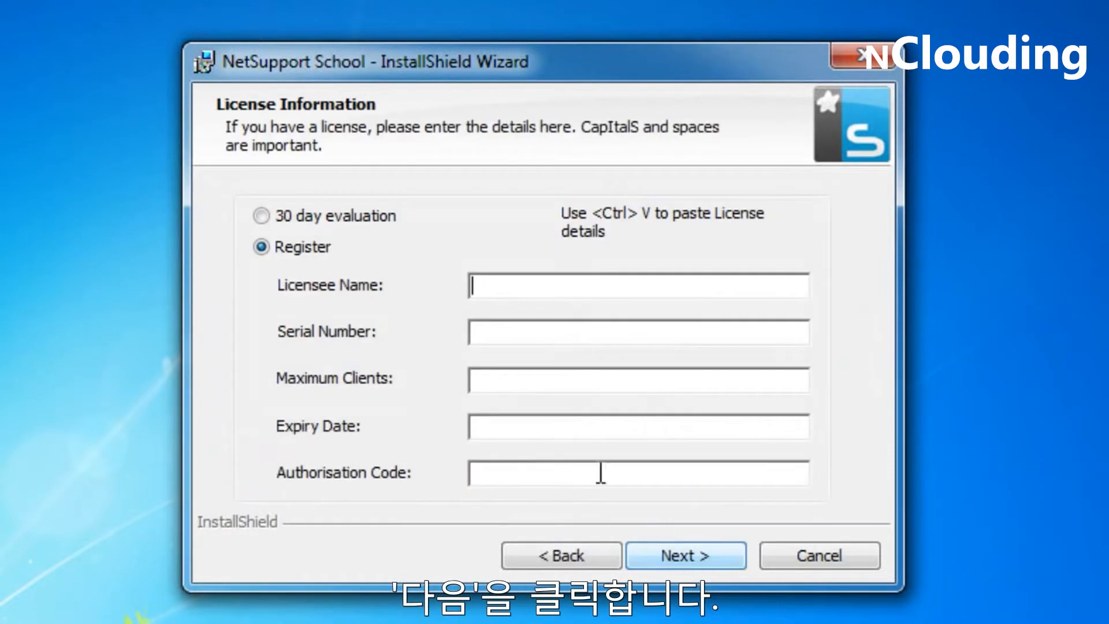
pyautogui.click(260, 216)
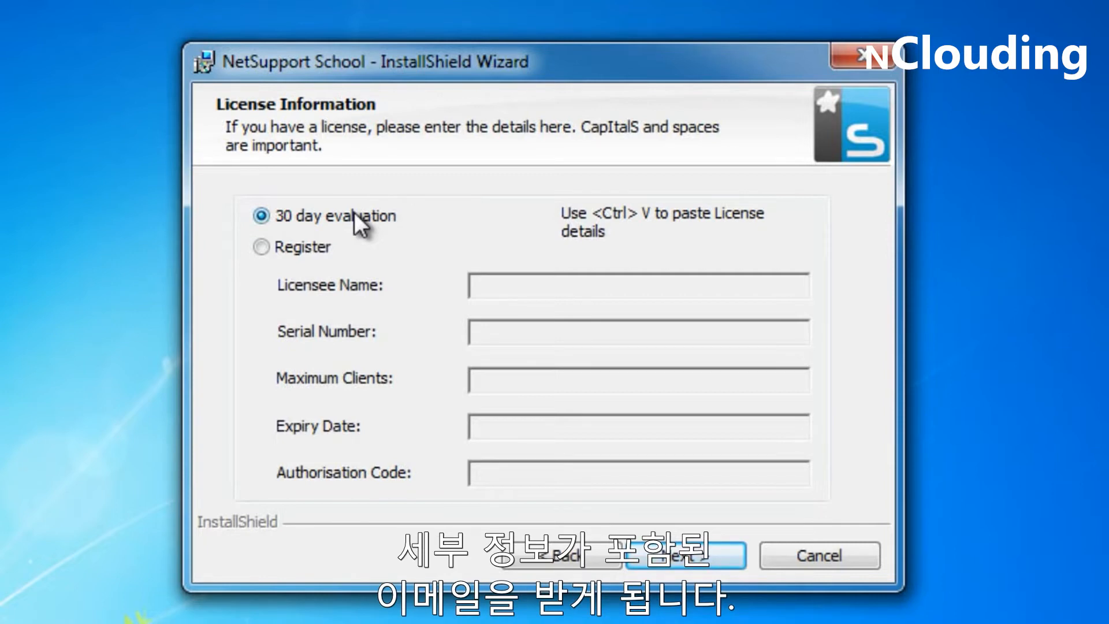
pyautogui.click(260, 246)
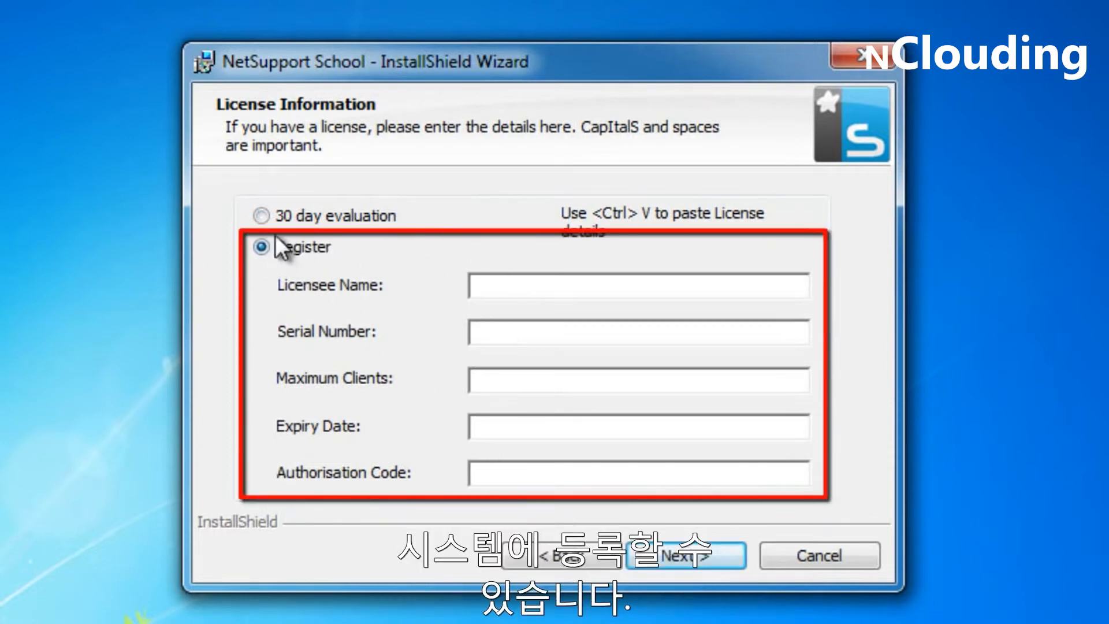
pyautogui.click(262, 216)
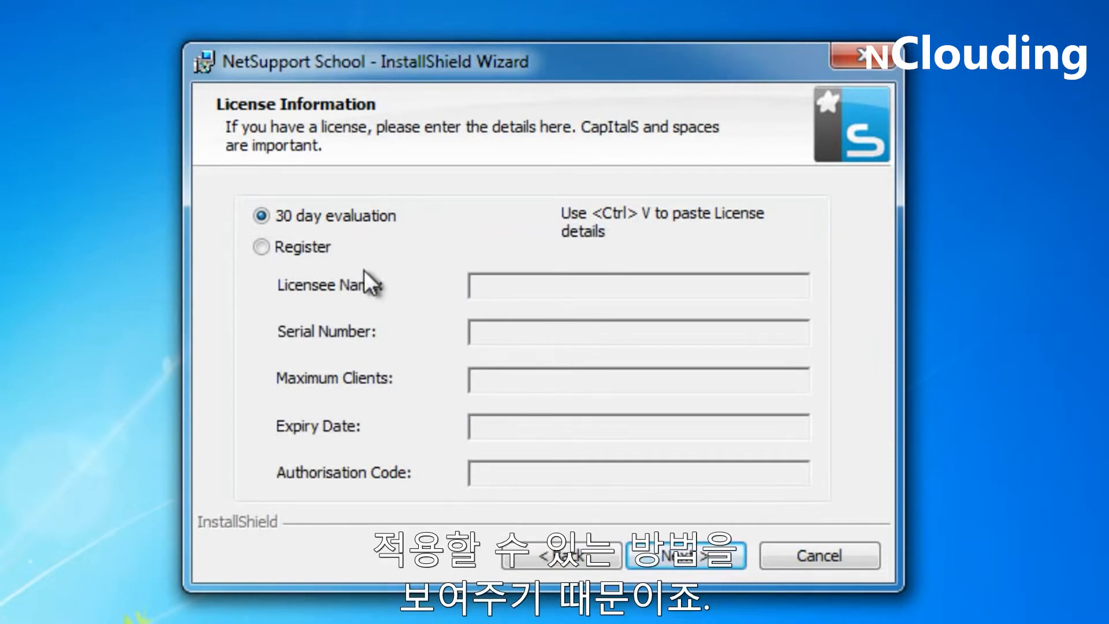
pyautogui.click(720, 553)
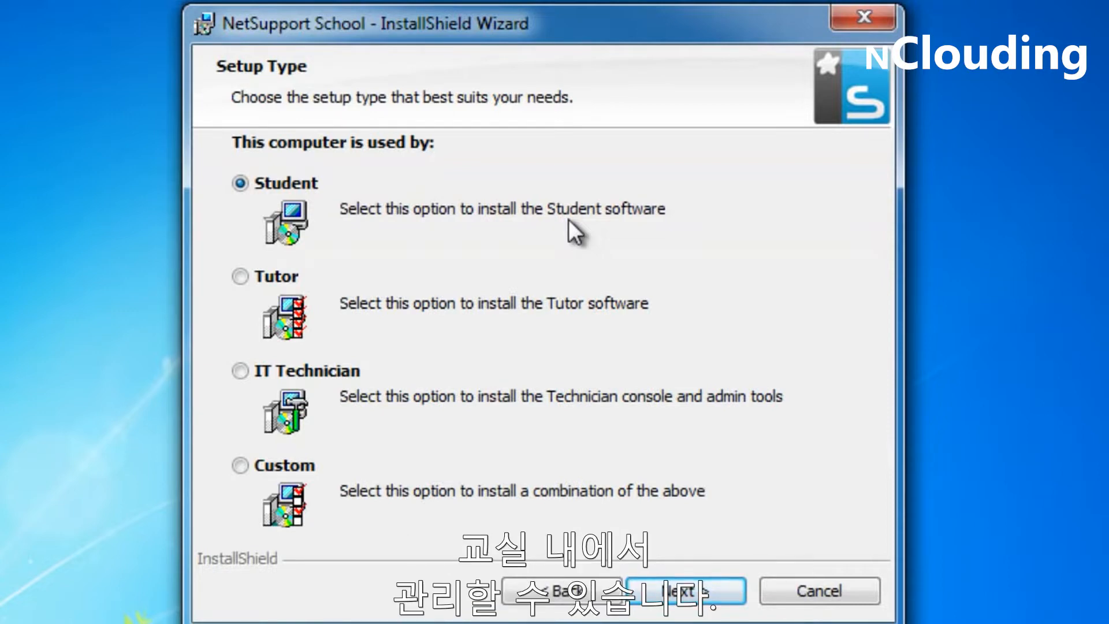
# - Choose the Custom setup type and continue to the feature selection
pyautogui.click(239, 280)
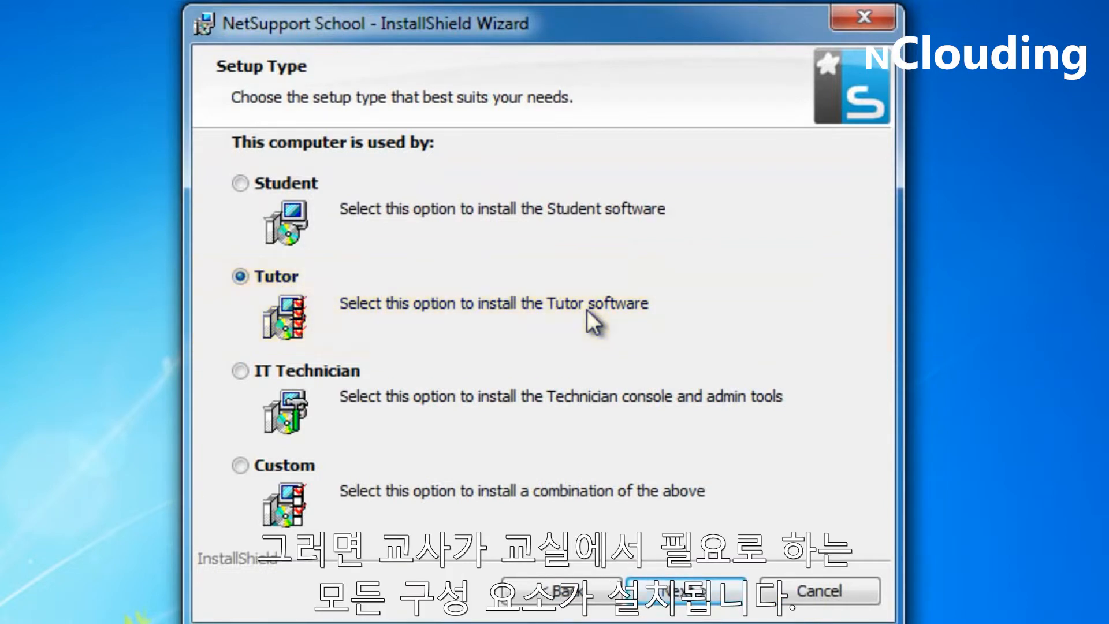
pyautogui.click(249, 372)
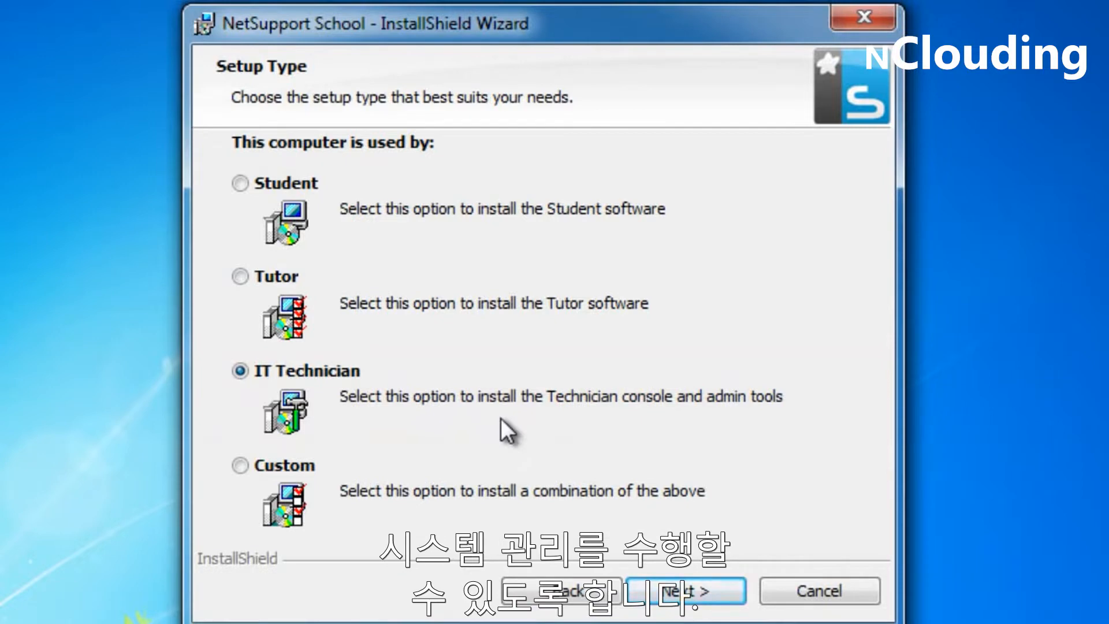
pyautogui.click(239, 466)
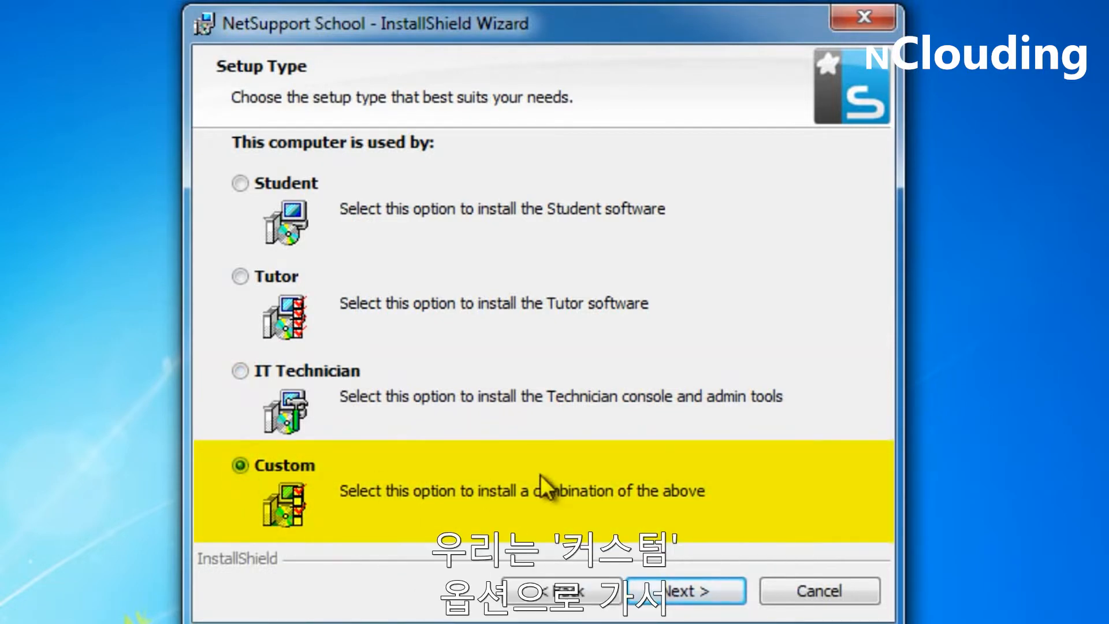
pyautogui.click(666, 596)
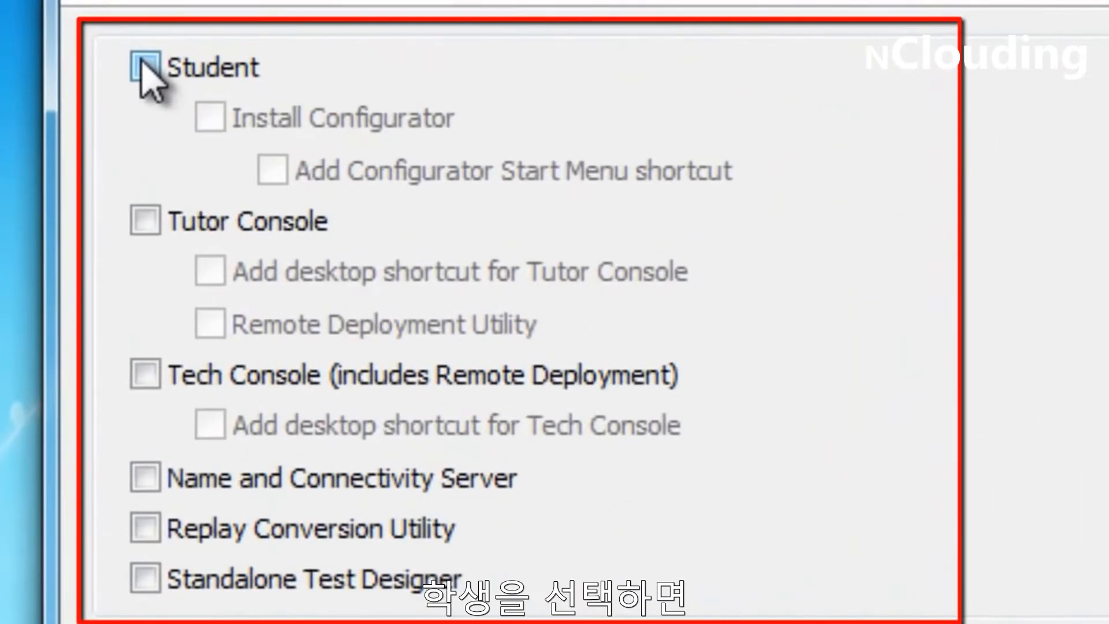
# - Try out the Student, Tutor Console, Tech Console, Name and Connectivity Server and Replay Conversion Utility features one by one, deselecting each again
pyautogui.click(242, 160)
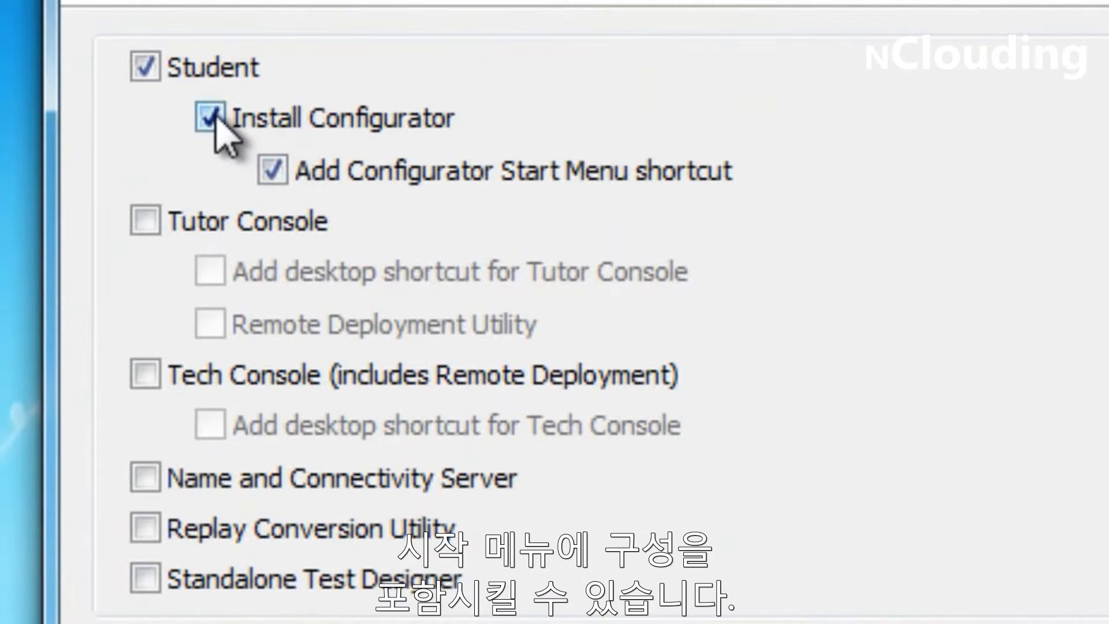
pyautogui.click(145, 67)
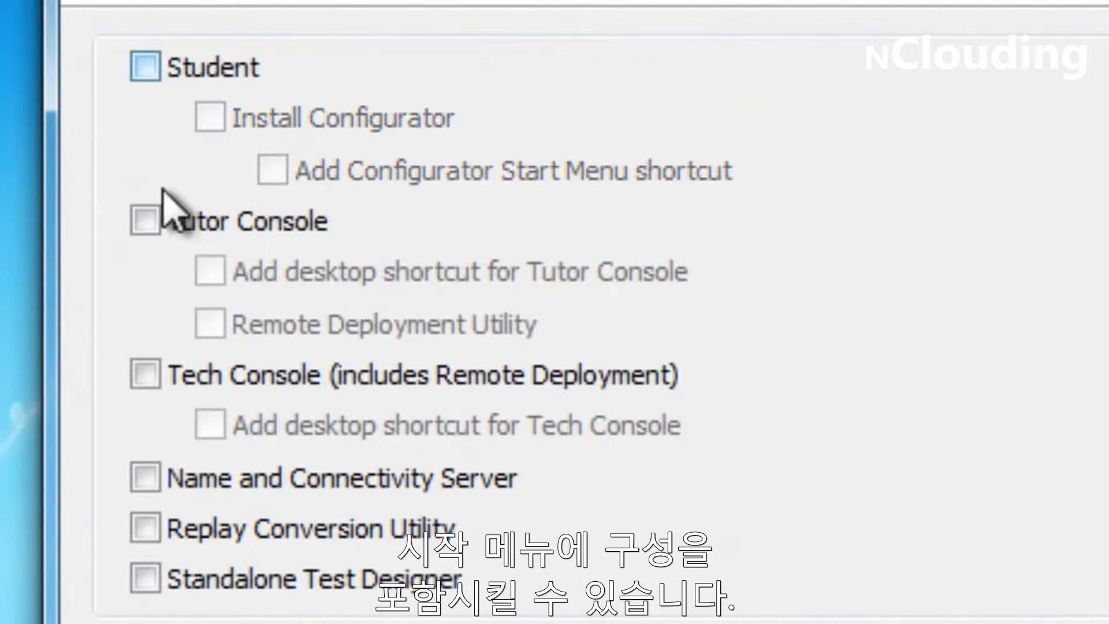
pyautogui.click(142, 210)
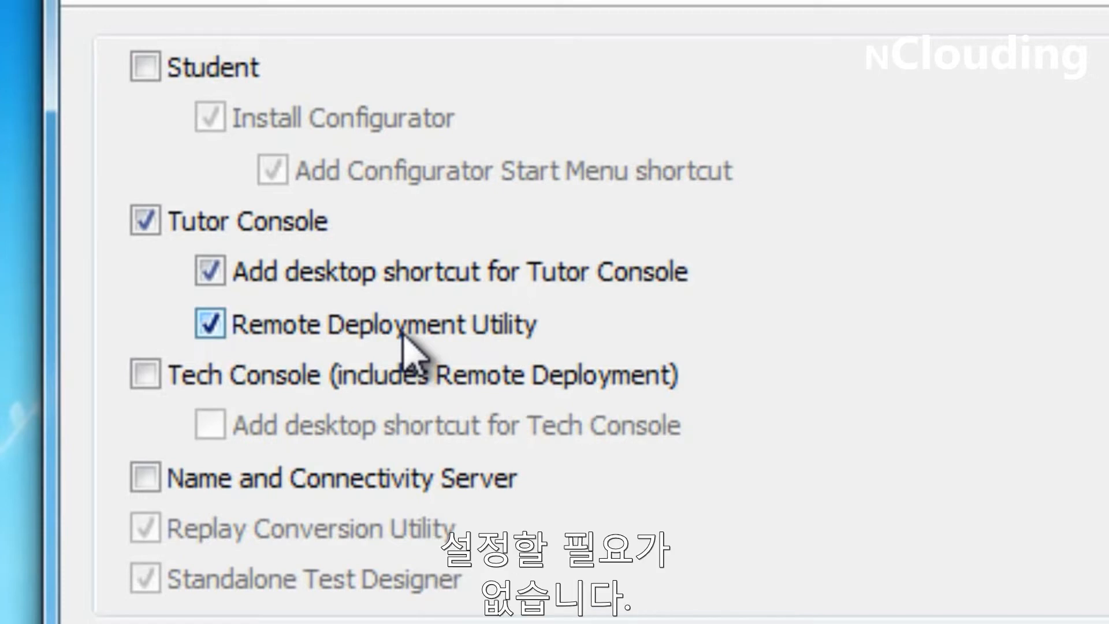
pyautogui.click(145, 222)
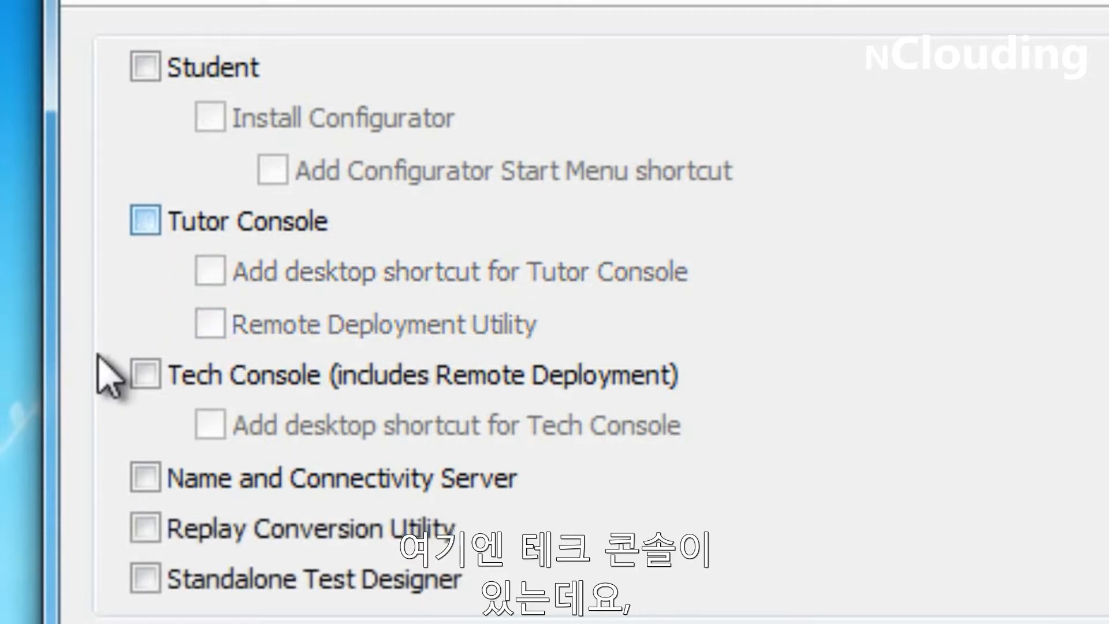
pyautogui.click(146, 375)
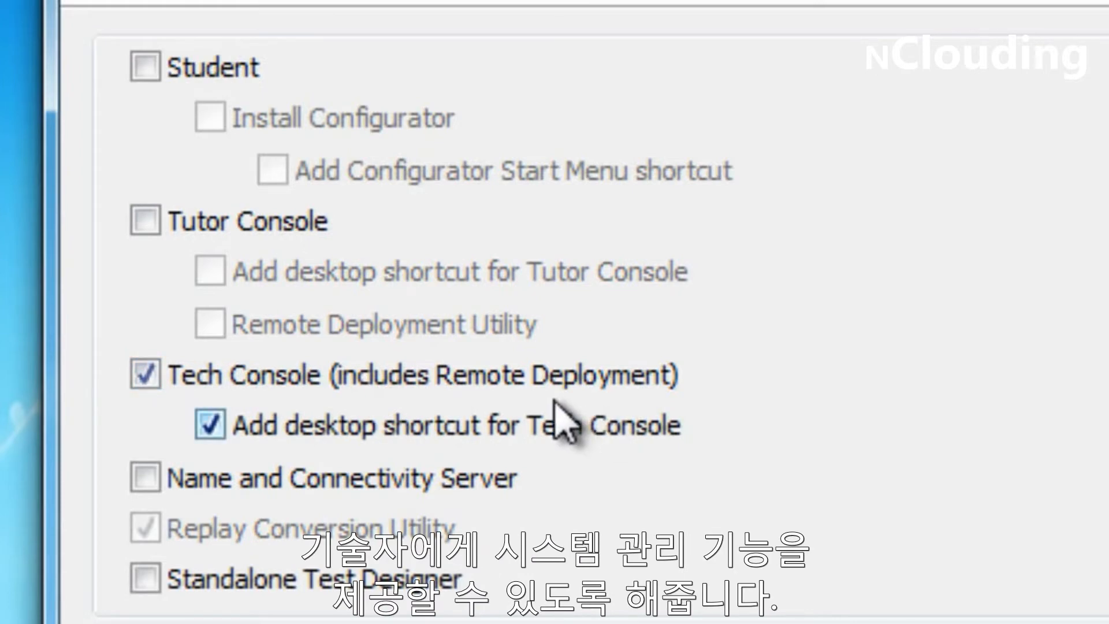
pyautogui.click(145, 375)
pyautogui.click(145, 478)
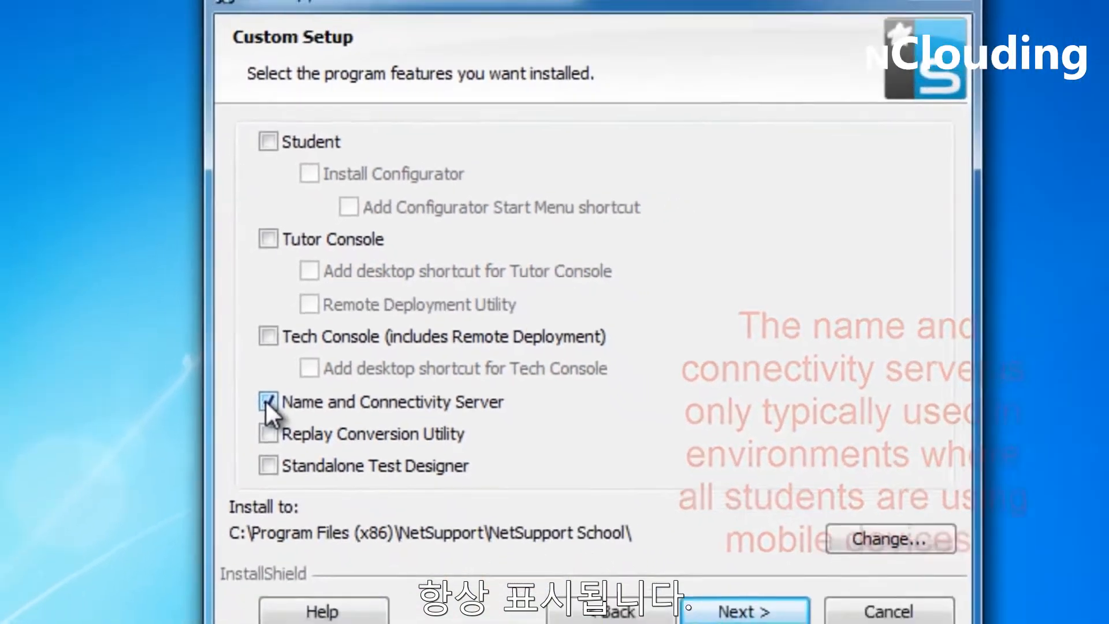
pyautogui.click(145, 478)
pyautogui.click(321, 417)
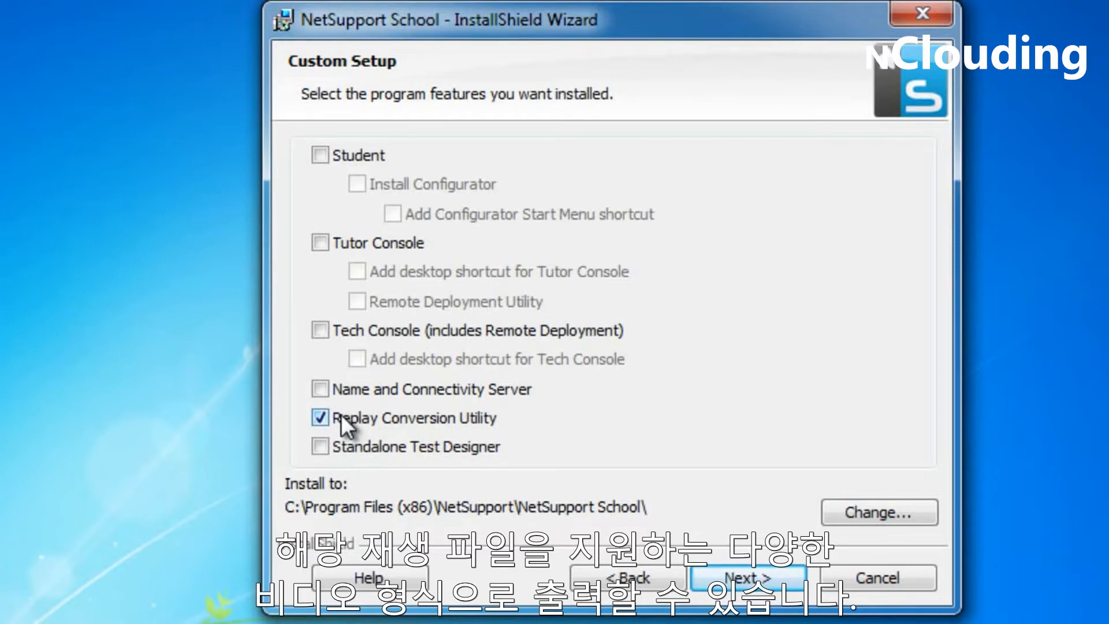
pyautogui.click(326, 416)
# - Select the Standalone Test Designer, Student, Tutor Console and Tech Console features, leave out Name and Connectivity Server, and continue the setup
pyautogui.click(324, 444)
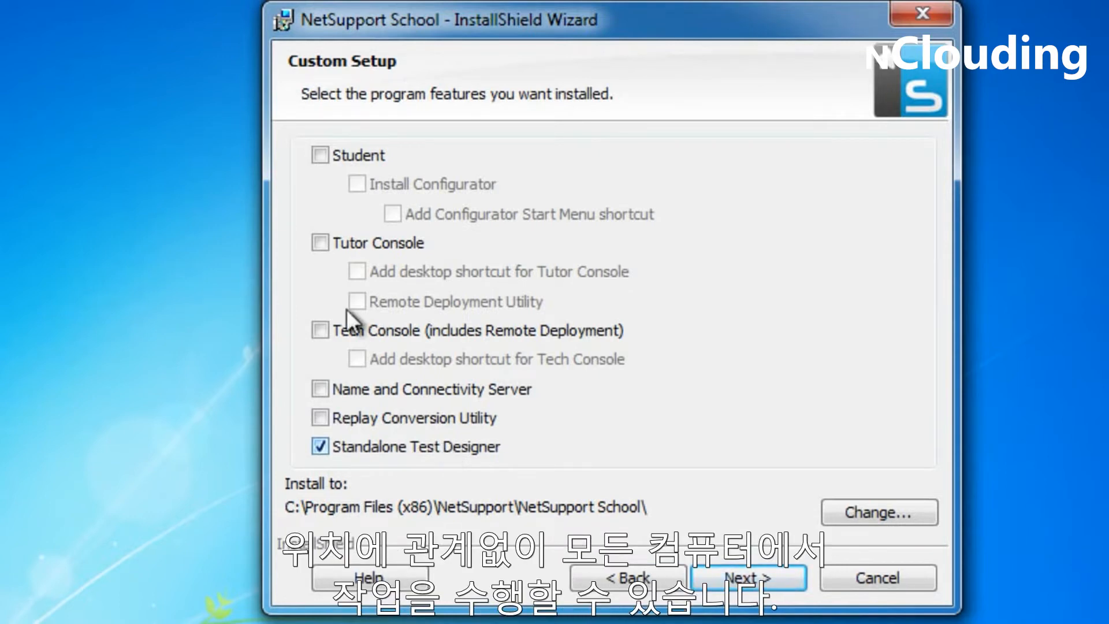
pyautogui.click(317, 156)
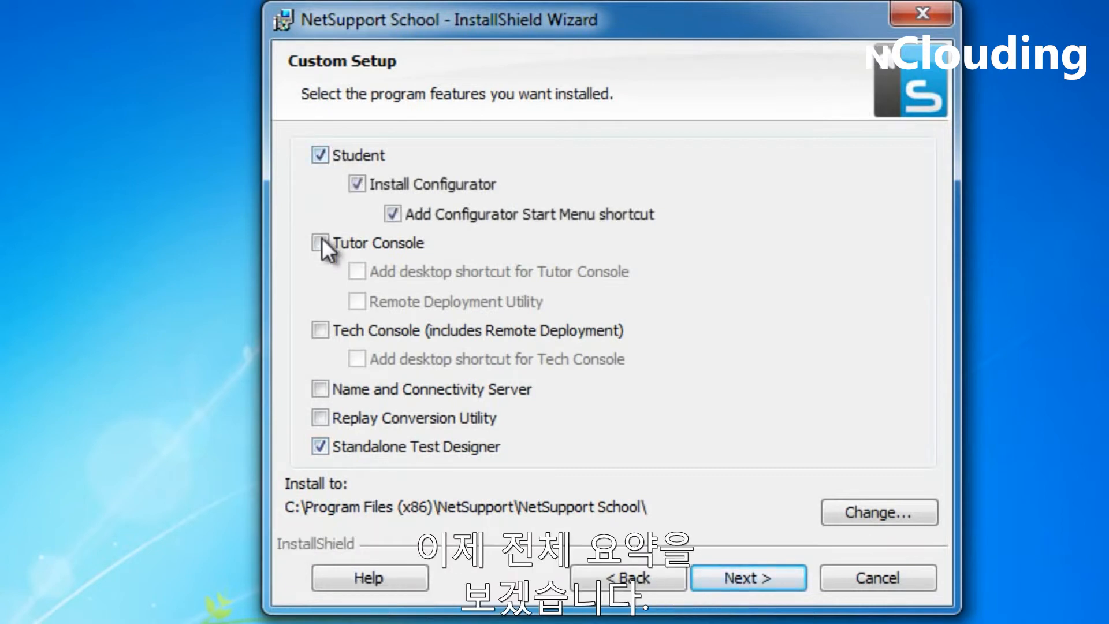
pyautogui.click(321, 242)
pyautogui.click(322, 330)
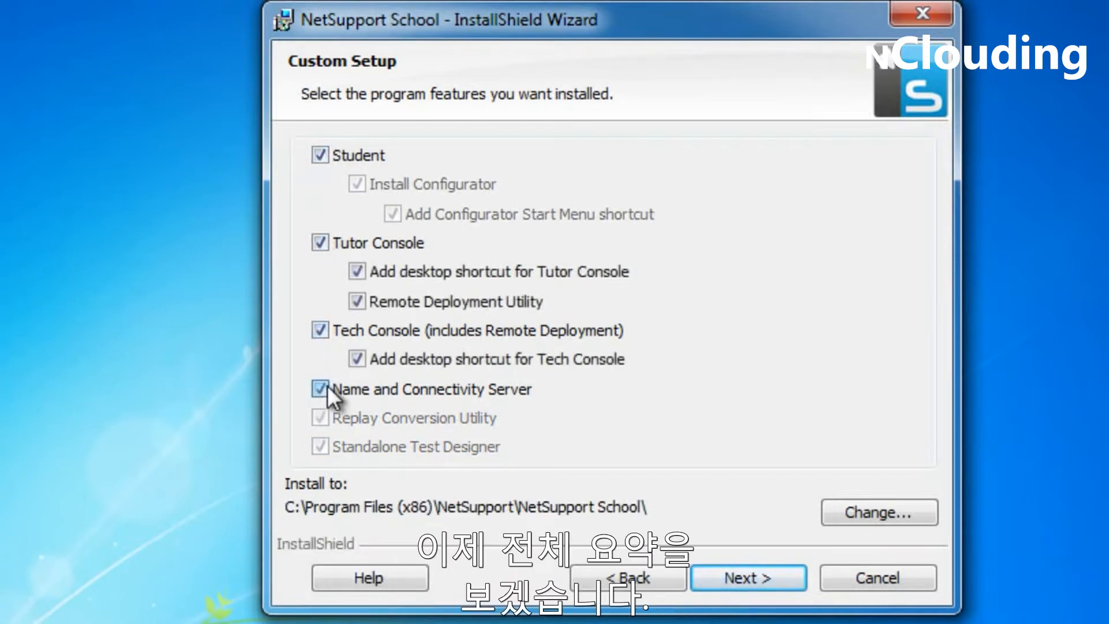
pyautogui.click(320, 388)
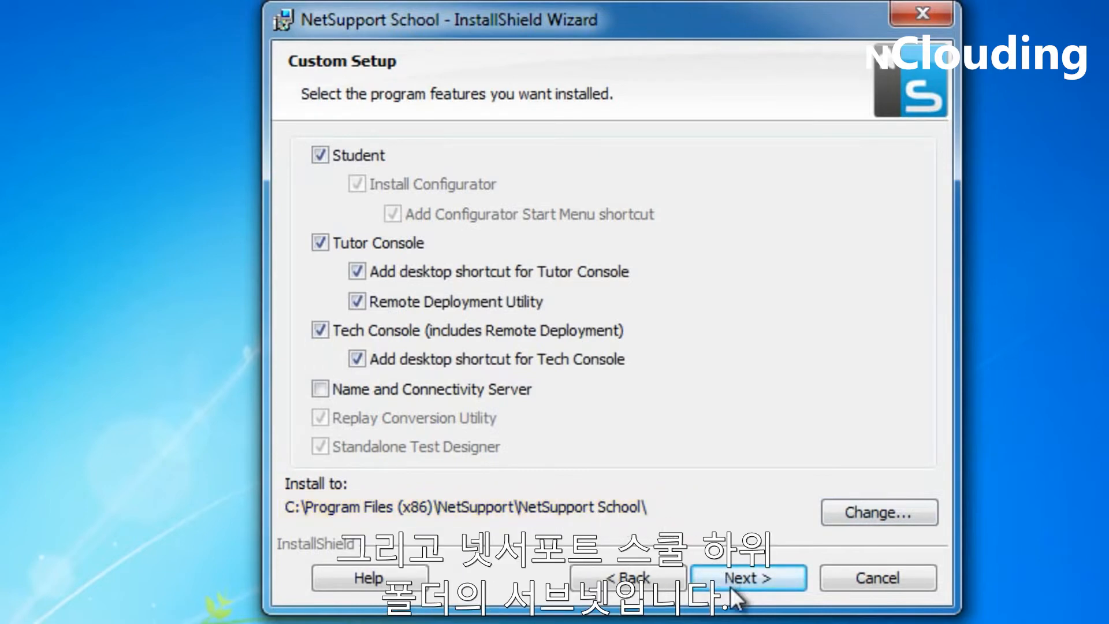
pyautogui.click(746, 573)
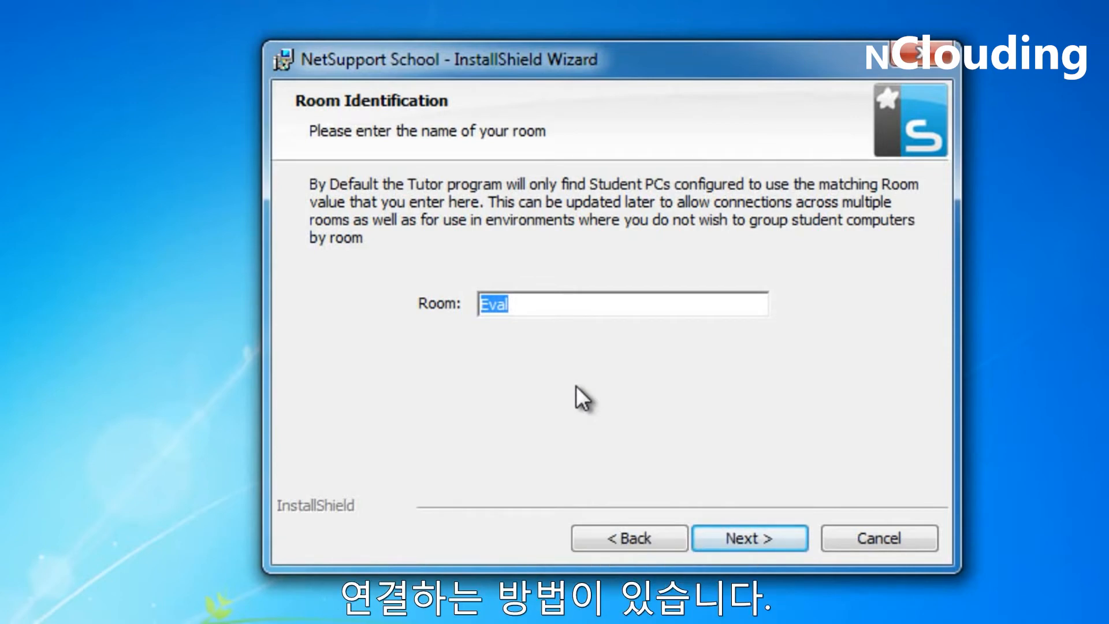
# - Keep Eval as the room name, install the program and finish the wizard
pyautogui.click(743, 539)
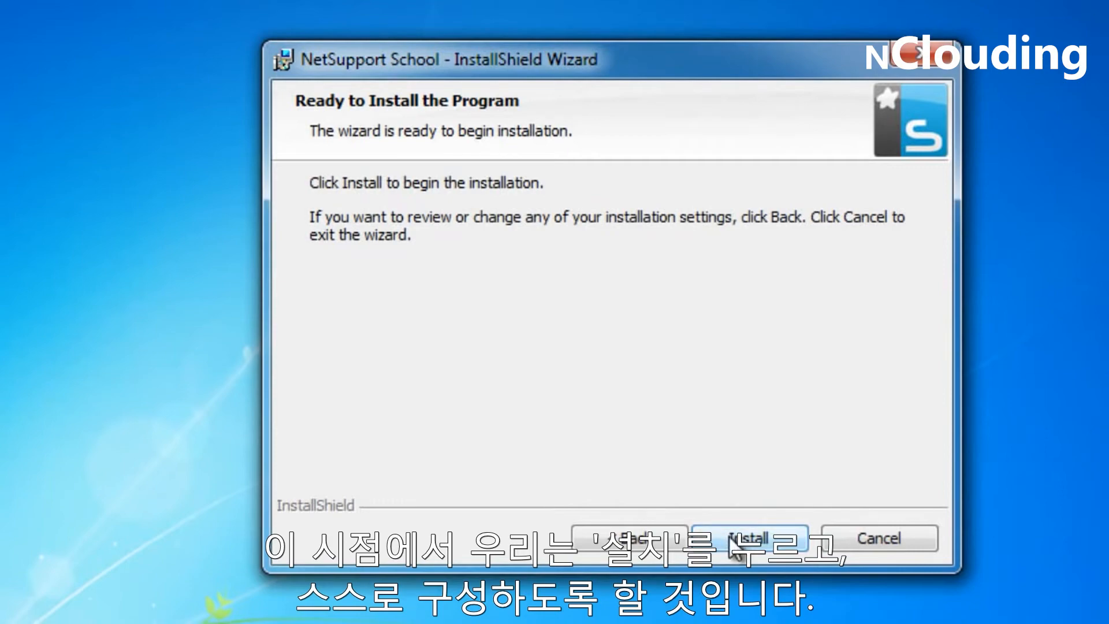
pyautogui.click(730, 537)
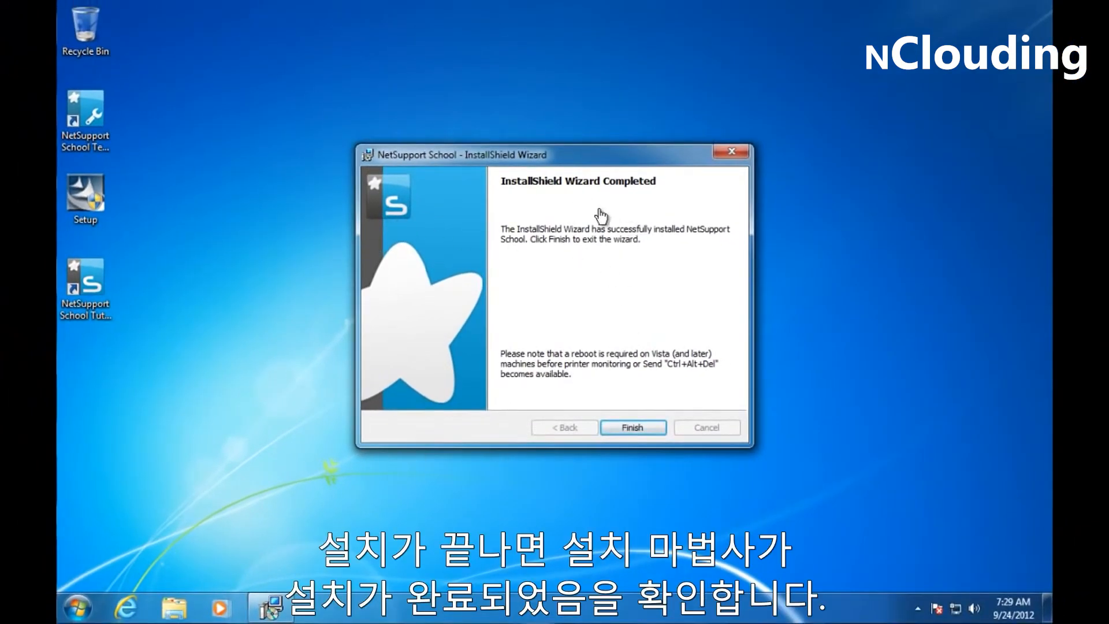
pyautogui.click(632, 428)
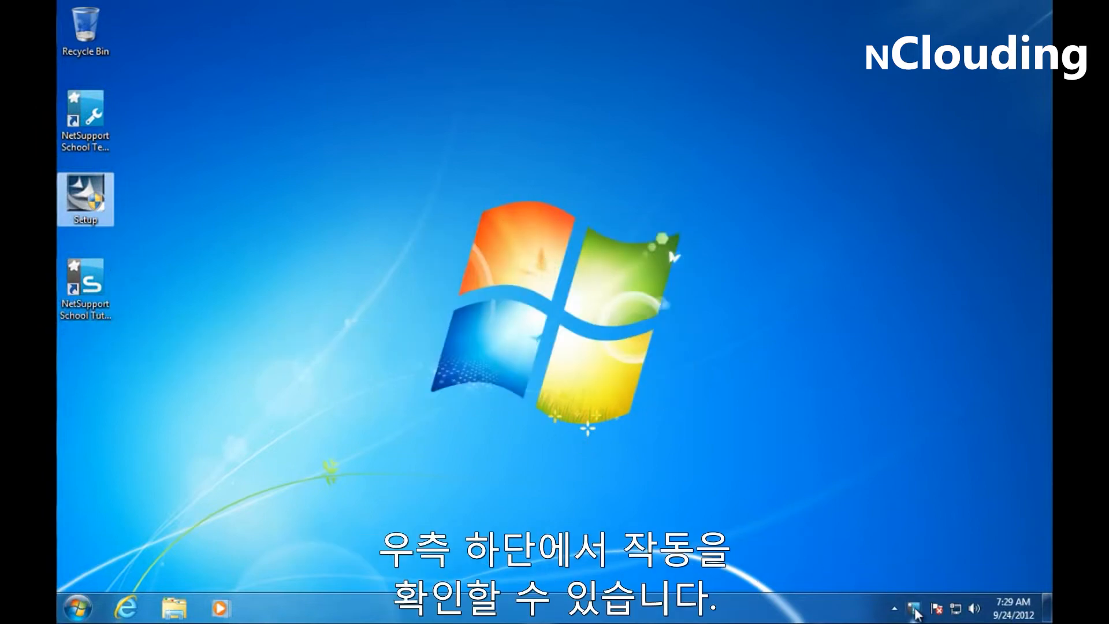
pyautogui.moveTo(913, 606)
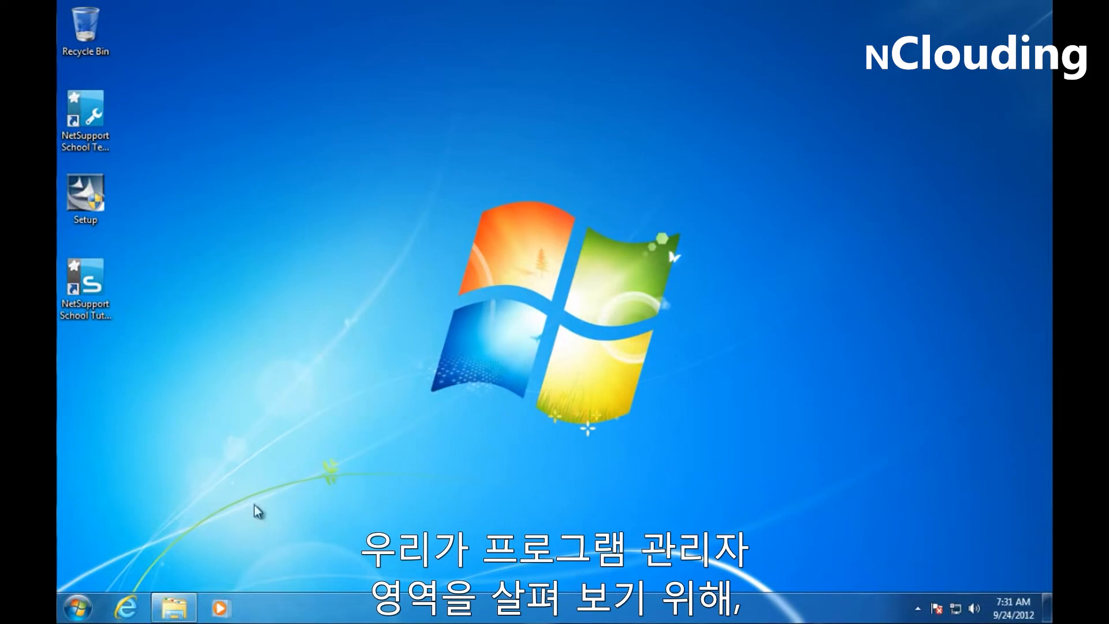
# - Open the PCILIC license manager from the NetSupport School program folder, inspect its Authorisation Key field and close it without generating a license
pyautogui.click(182, 610)
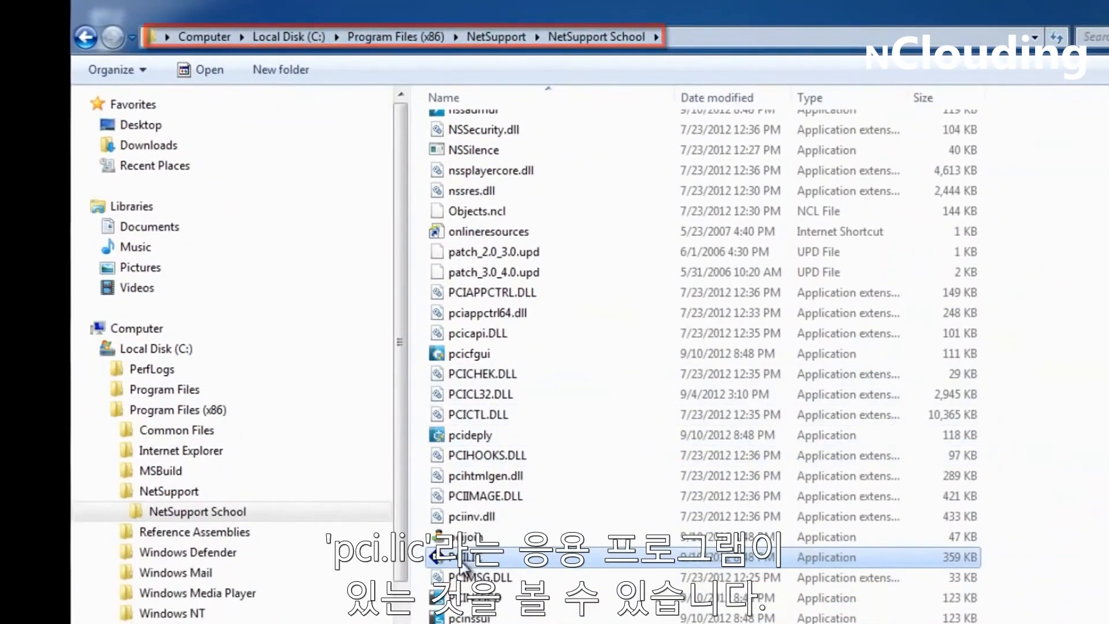
pyautogui.doubleClick(472, 561)
pyautogui.click(786, 427)
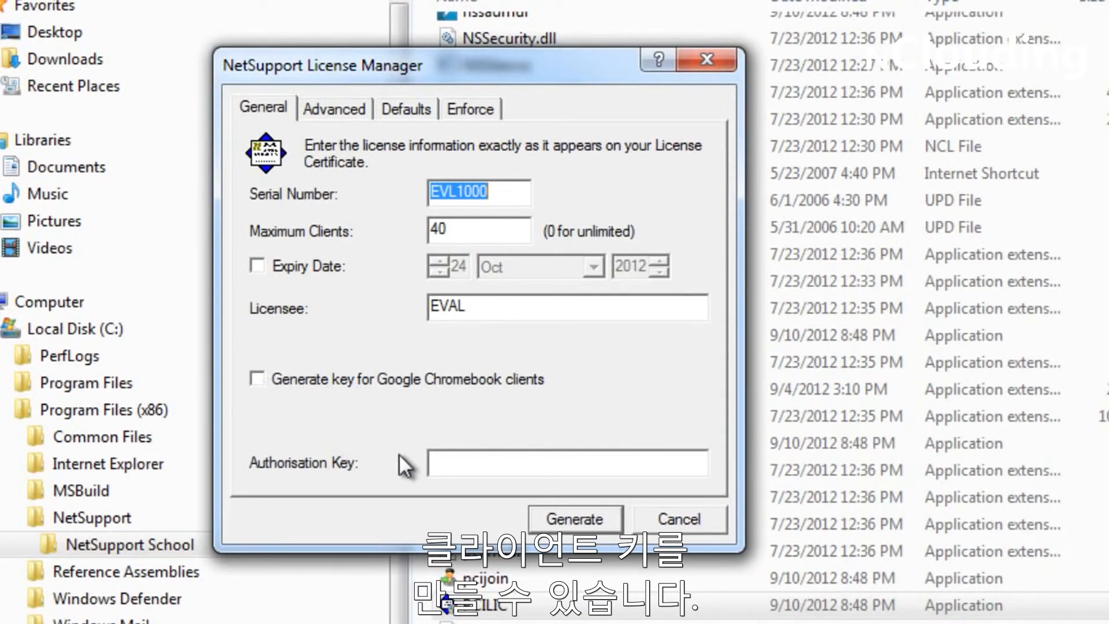
pyautogui.click(445, 460)
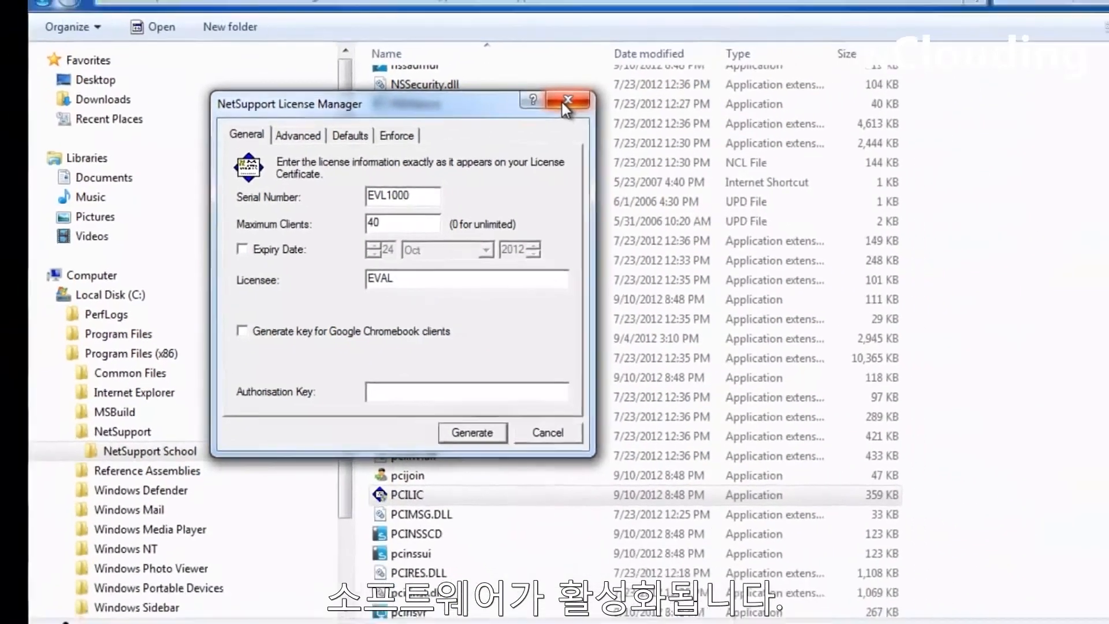
pyautogui.click(565, 101)
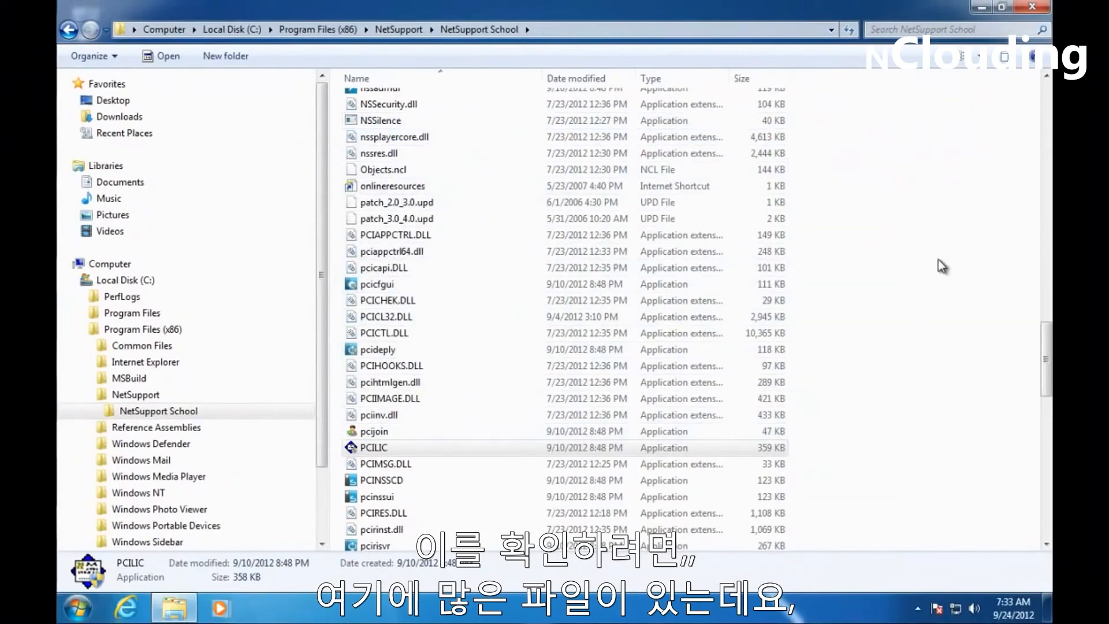
# - Locate the NSM.LIC license file in the NetSupport School program folder
pyautogui.click(1045, 142)
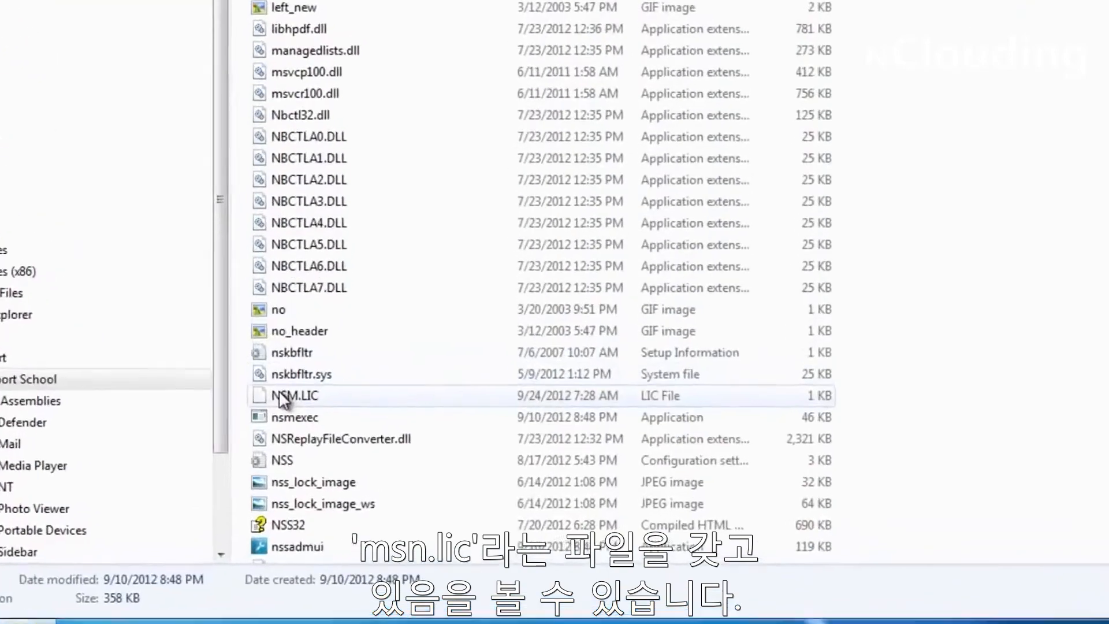
pyautogui.click(280, 393)
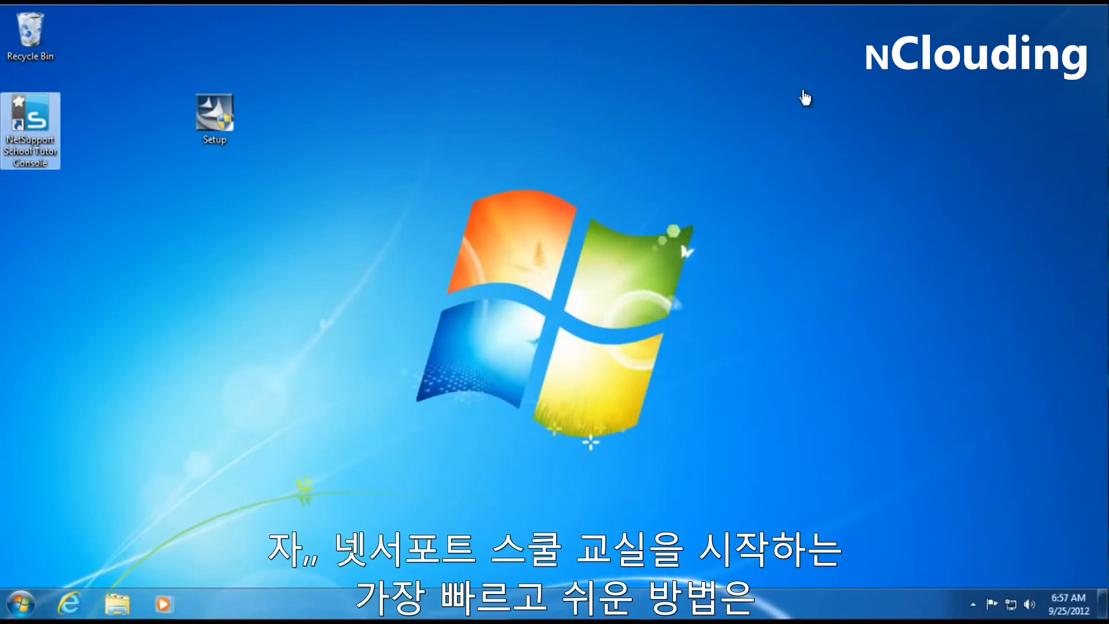
# - Launch the NetSupport School Tutor Console and start the Classroom deployment of the Student software
pyautogui.doubleClick(37, 120)
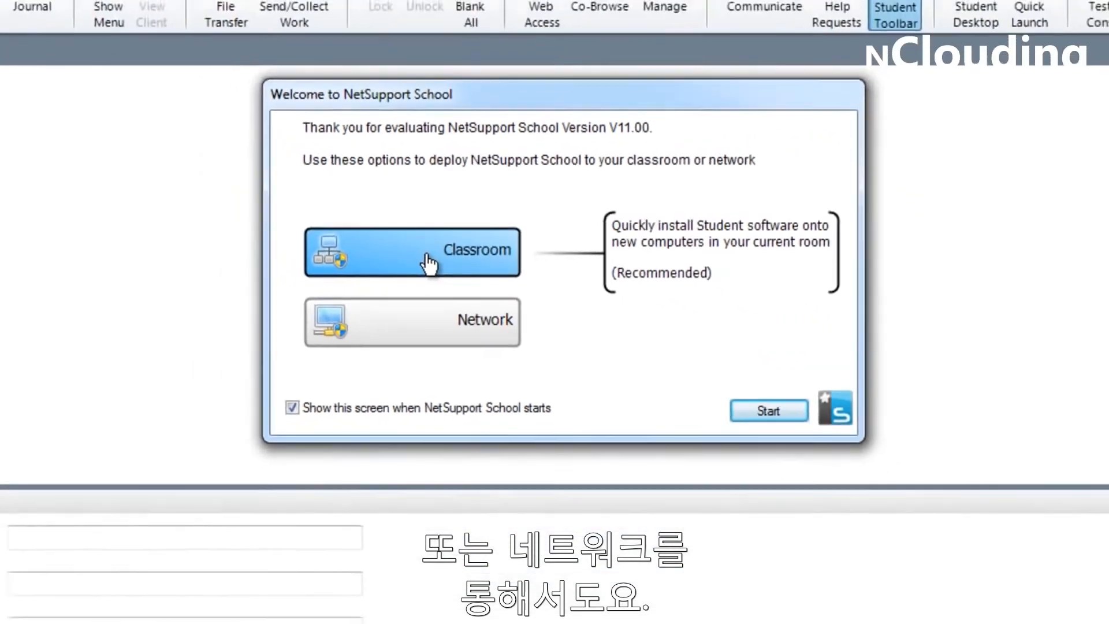
pyautogui.click(399, 263)
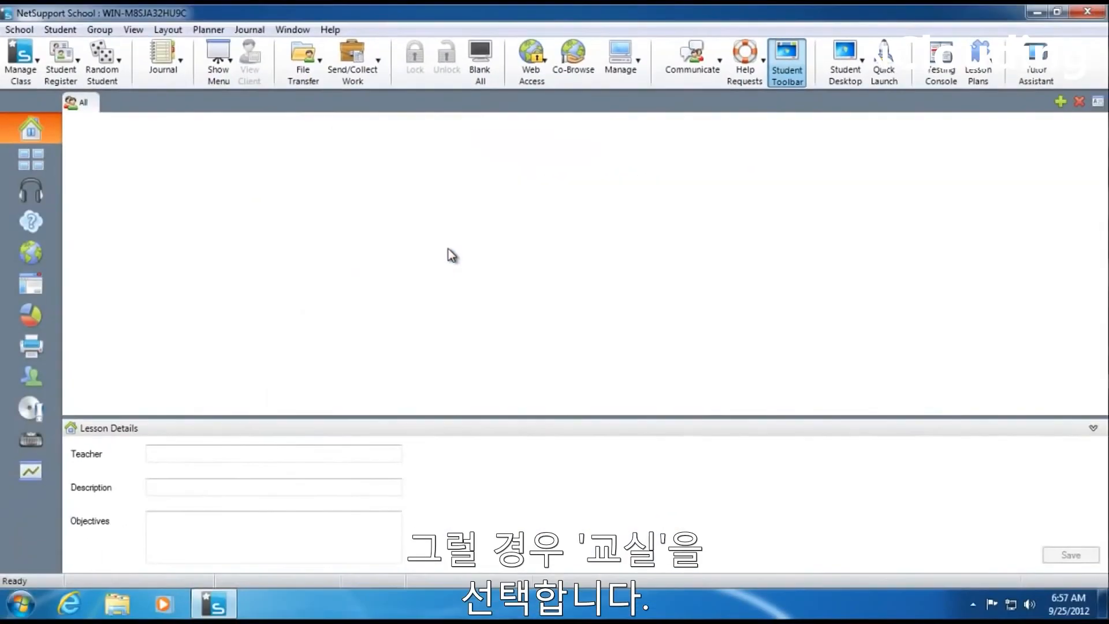
pyautogui.click(610, 317)
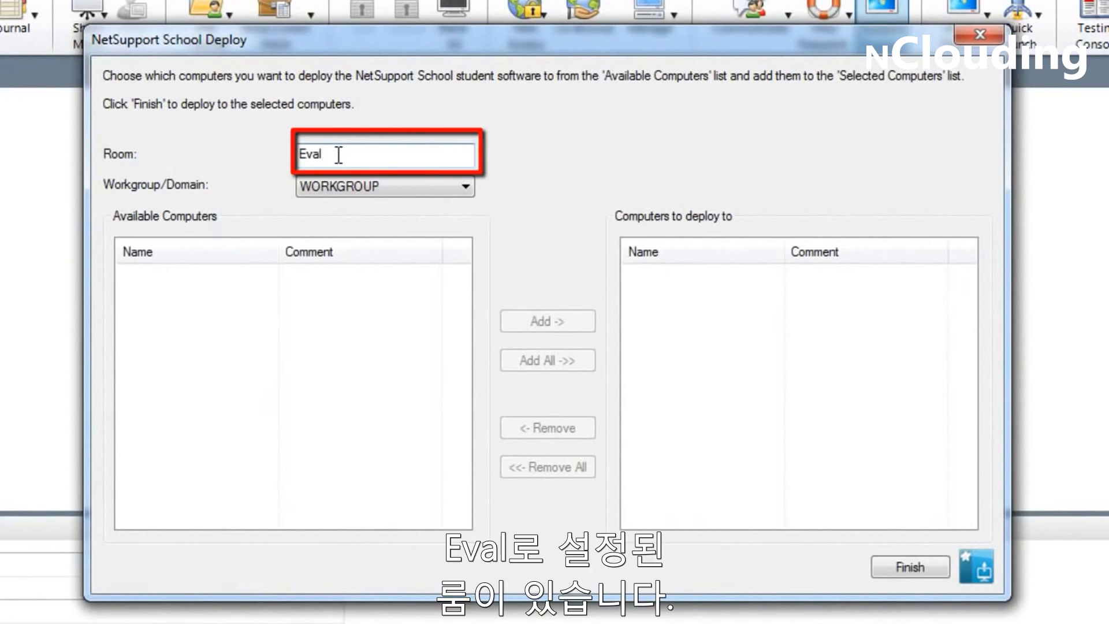
# - Add a new IP address range from 10.0.1.201 to 10.0.1.208 to find the classroom computers
pyautogui.click(374, 184)
pyautogui.click(375, 220)
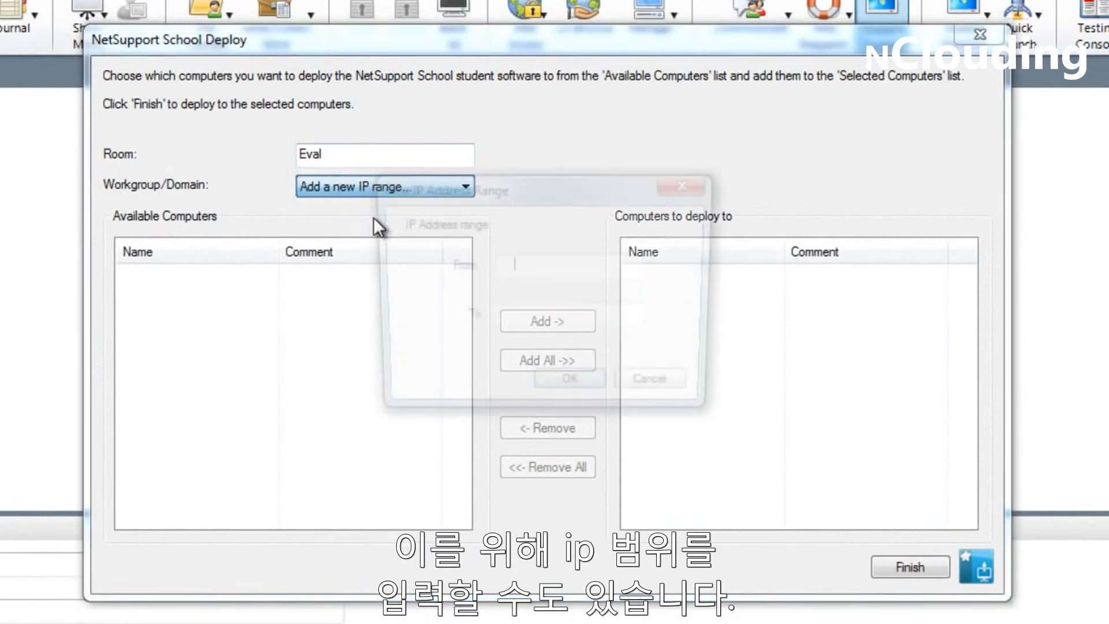
pyautogui.write('10')
pyautogui.write('.')
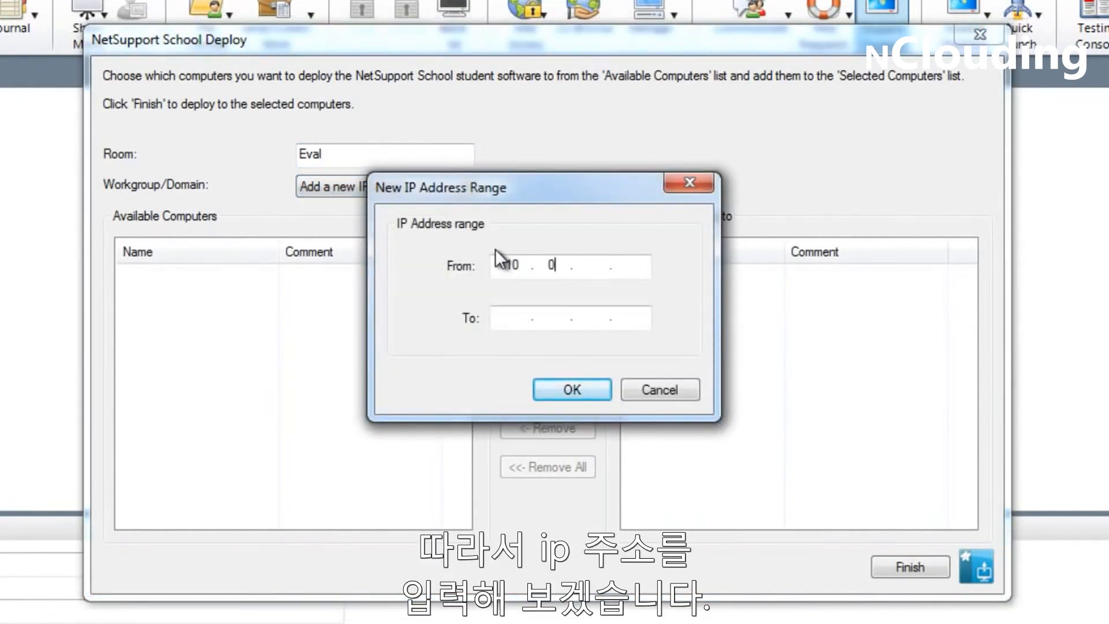
pyautogui.write('0.1.201')
pyautogui.press('Tab')
pyautogui.write('10.0.')
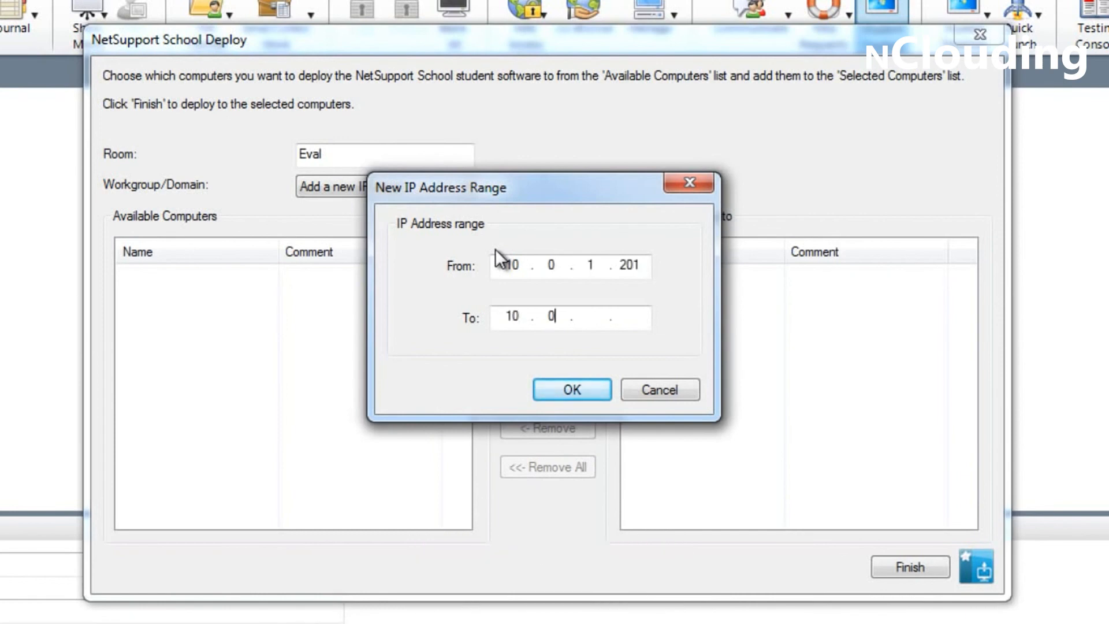
pyautogui.write('1.208')
pyautogui.click(563, 387)
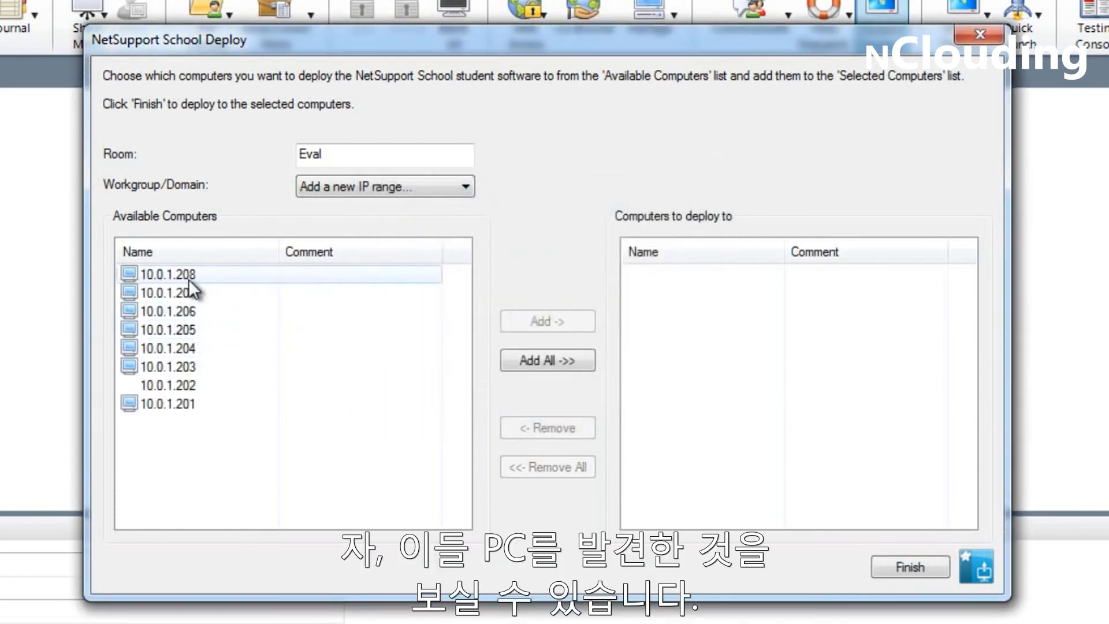
# - Add the computers 10.0.1.203 through 10.0.1.208 and 10.0.1.201 to the deployment list, leaving out 10.0.1.202
pyautogui.click(187, 275)
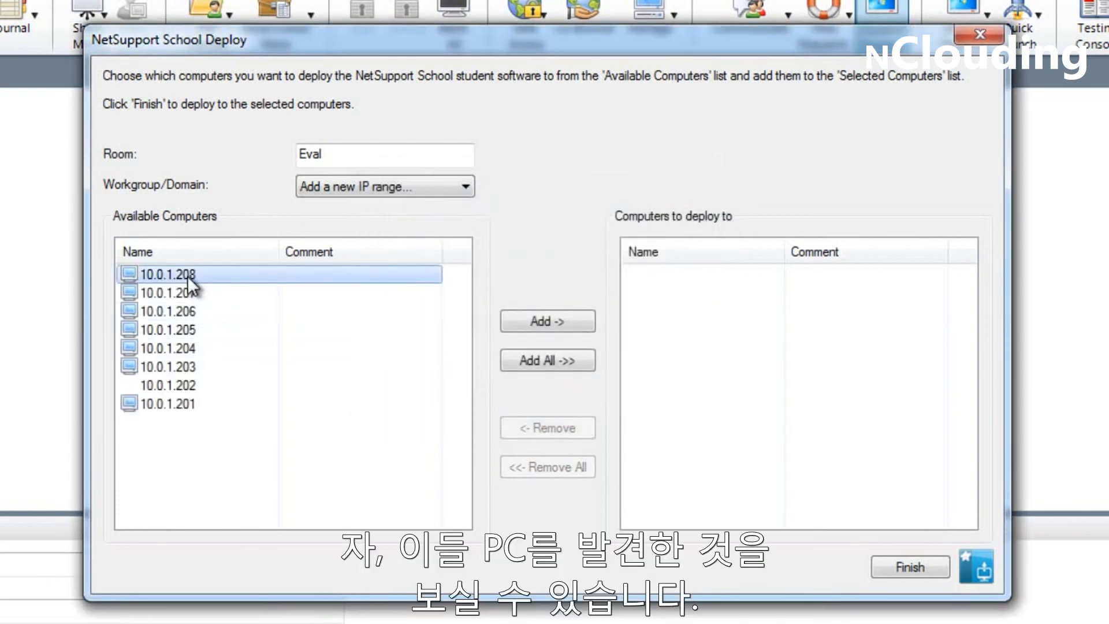
pyautogui.keyDown('shift'); pyautogui.click(173, 364); pyautogui.keyUp('shift')
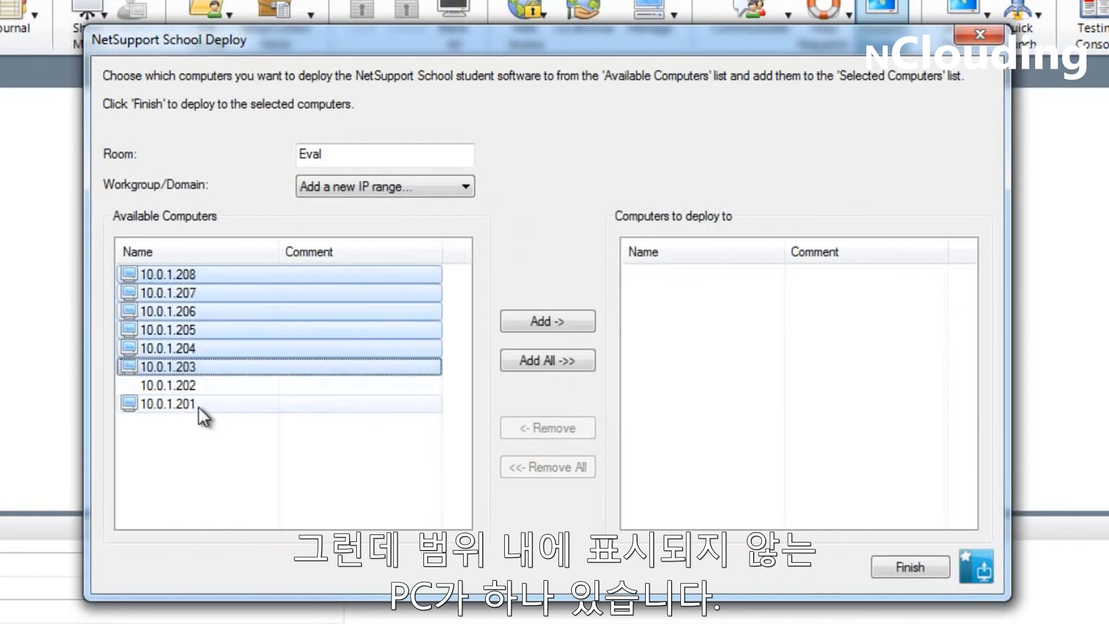
pyautogui.keyDown('ctrl'); pyautogui.click(182, 404); pyautogui.keyUp('ctrl')
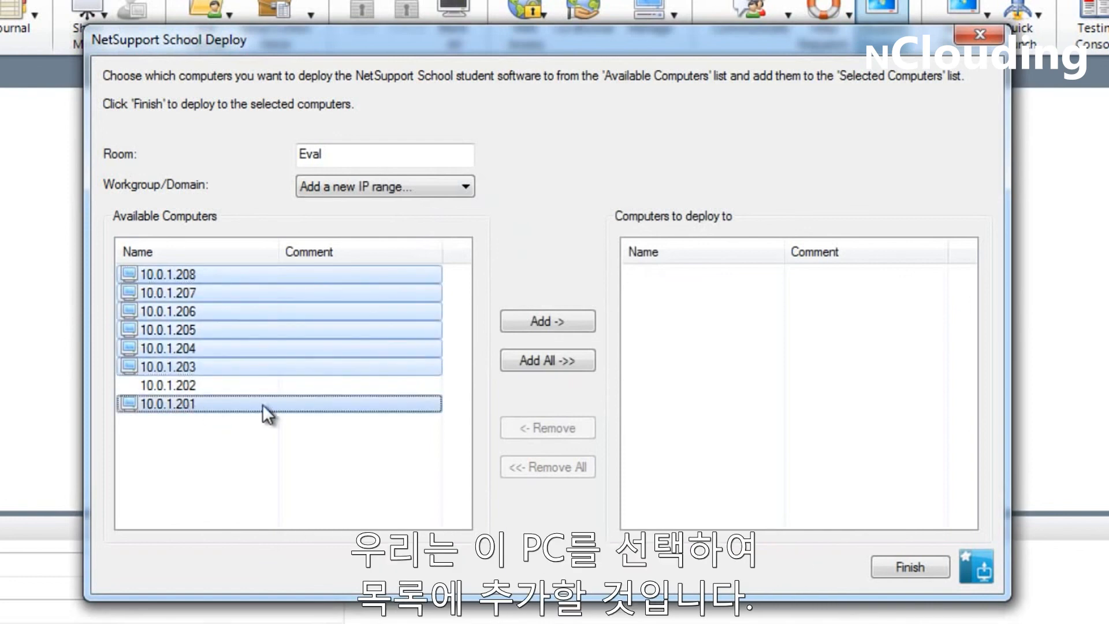
pyautogui.click(535, 321)
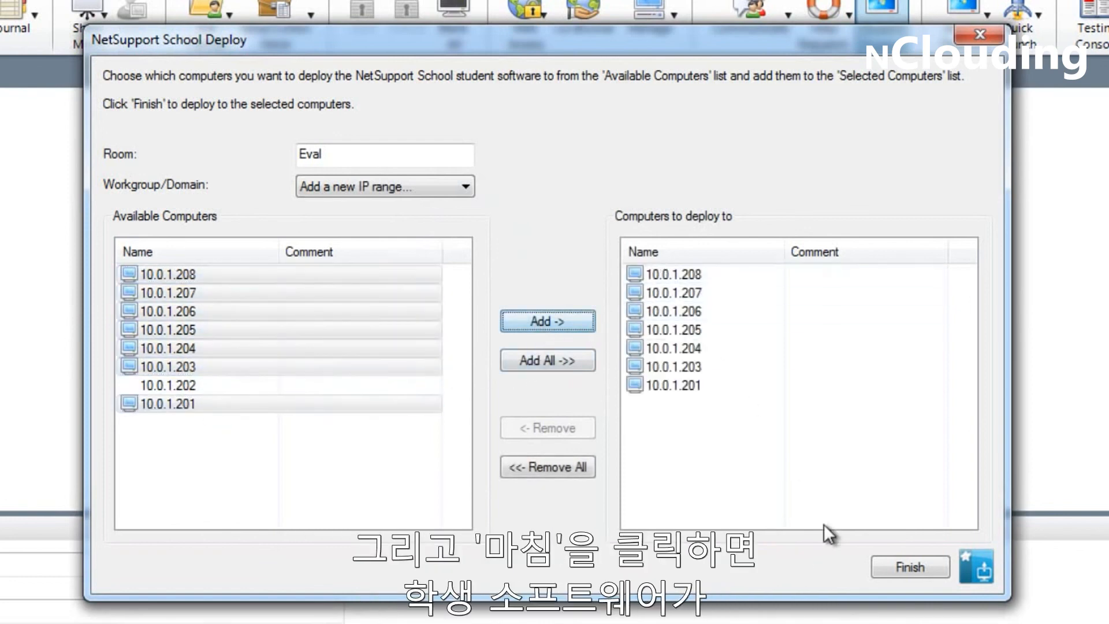